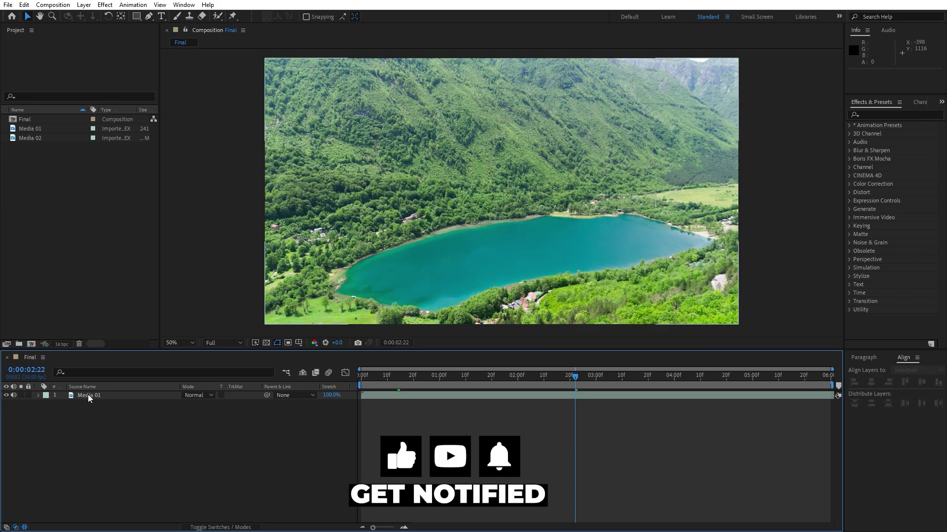
Apply CC Split 2 to Media 01 and set both points' horizontal values to 960
click(890, 114)
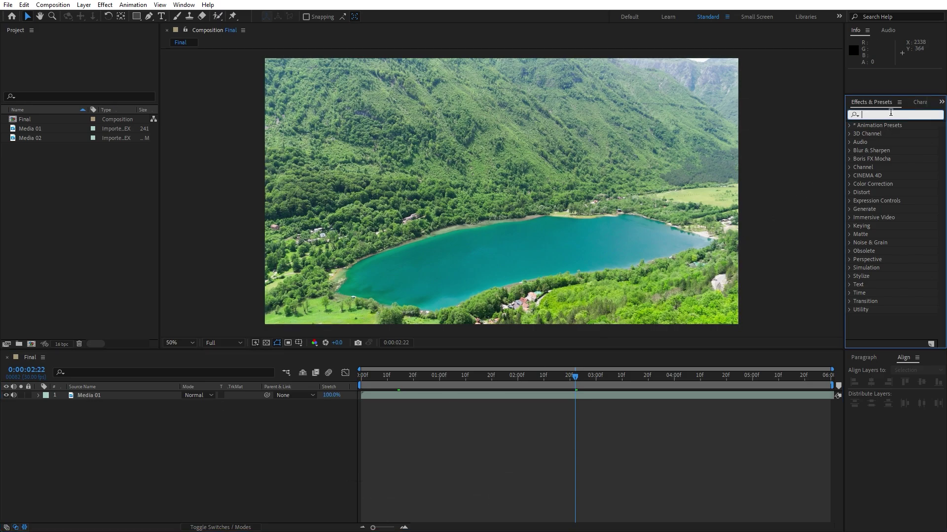
text(cc spi)
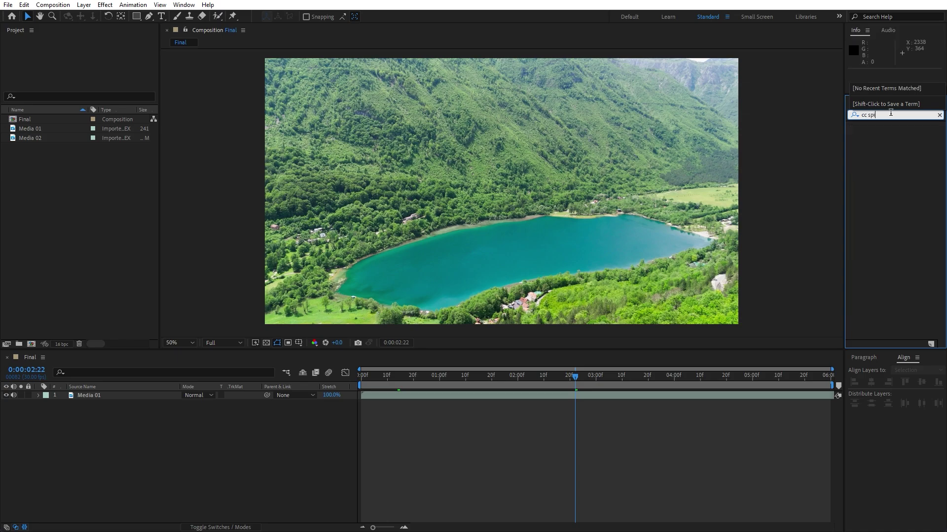
drag(882, 142, 129, 398)
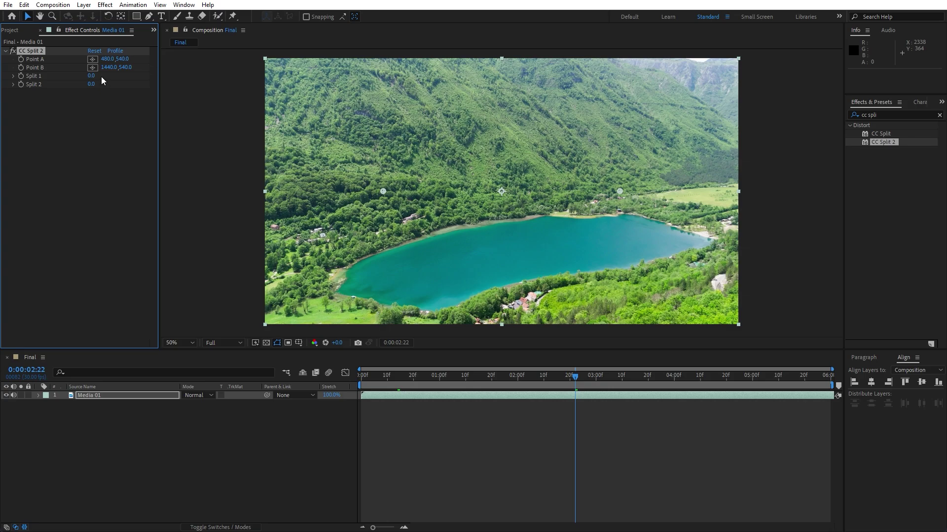
click(106, 59)
key(Return)
click(109, 67)
text(960)
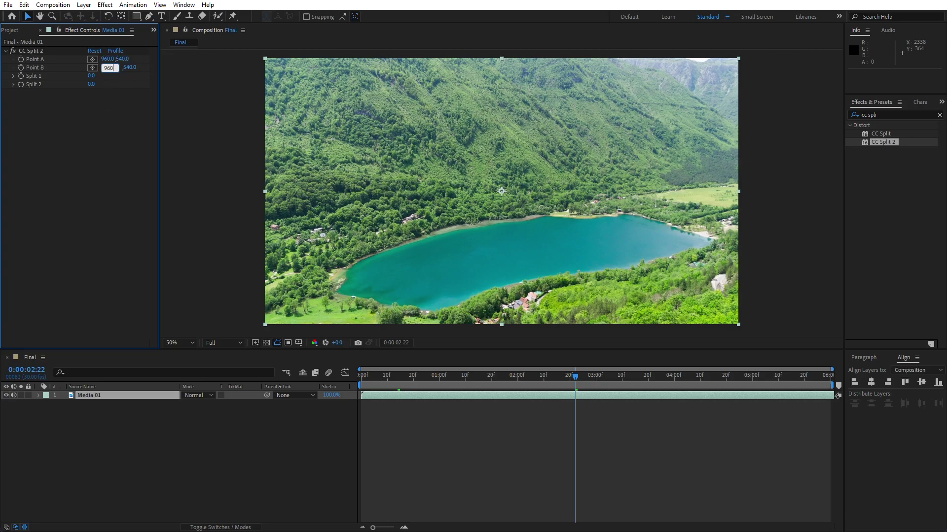
click(81, 139)
Set Point A's vertical value to -5000 and Point B's to 5000
click(123, 58)
click(124, 67)
key(Return)
click(92, 76)
Set both Split 1 and Split 2 to 30
key(Return)
click(90, 84)
text(30)
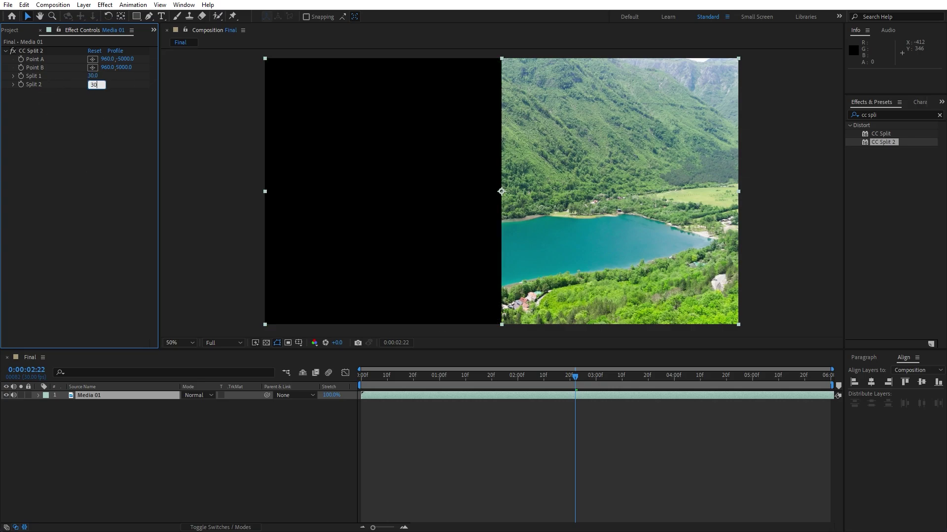
key(Return)
Keyframe Point A and Point B from frame 0 to 960,1500 at three seconds
drag(393, 381, 326, 382)
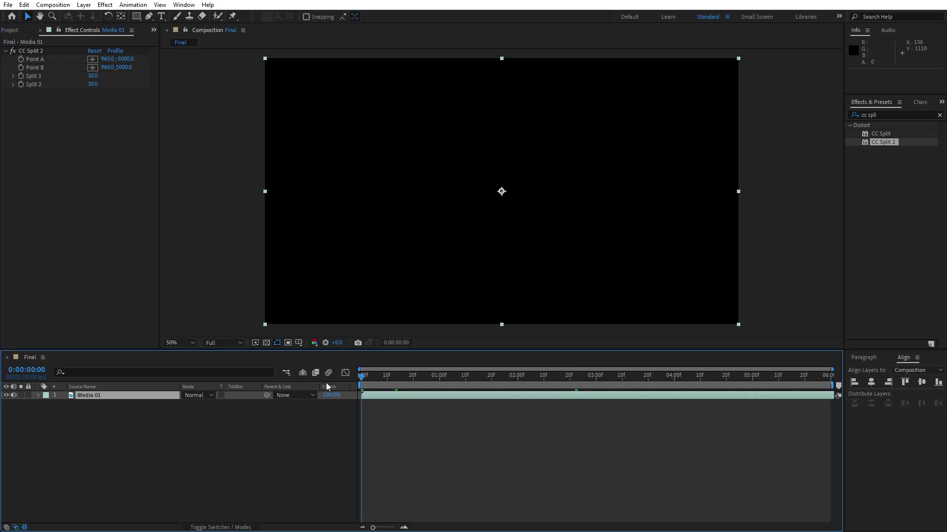
click(21, 60)
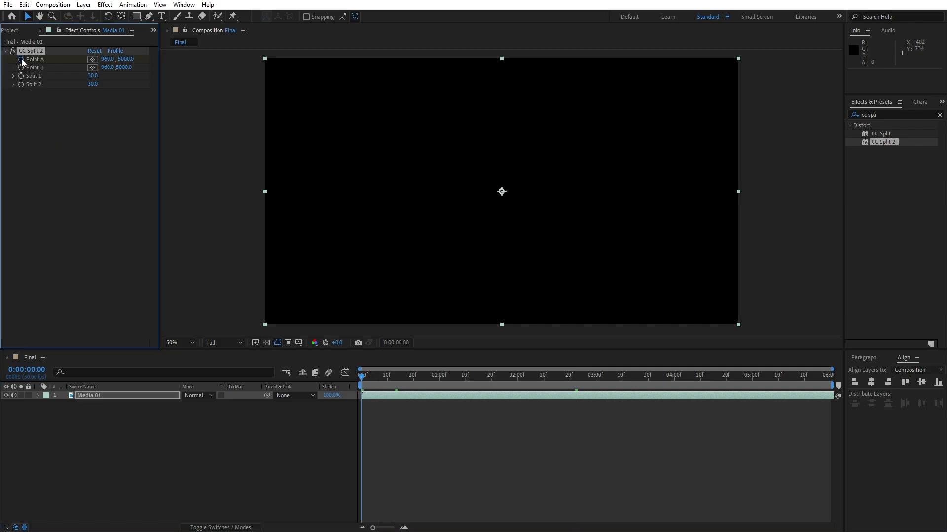
drag(414, 386, 597, 392)
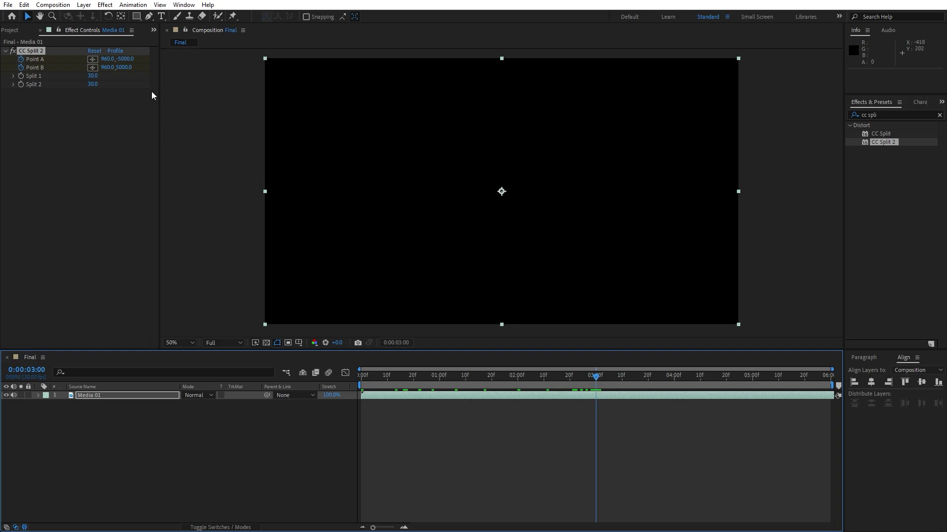
click(125, 58)
text(1500)
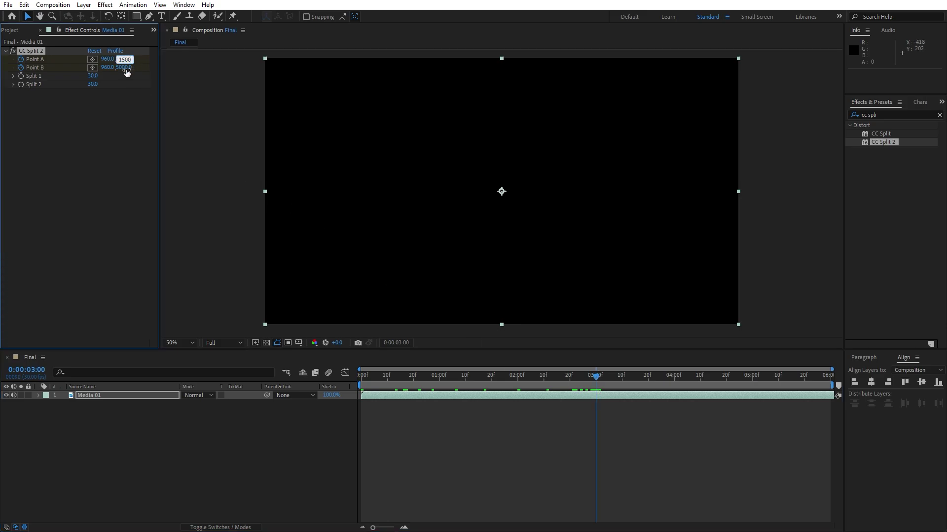
key(Tab)
text(15)
key(Return)
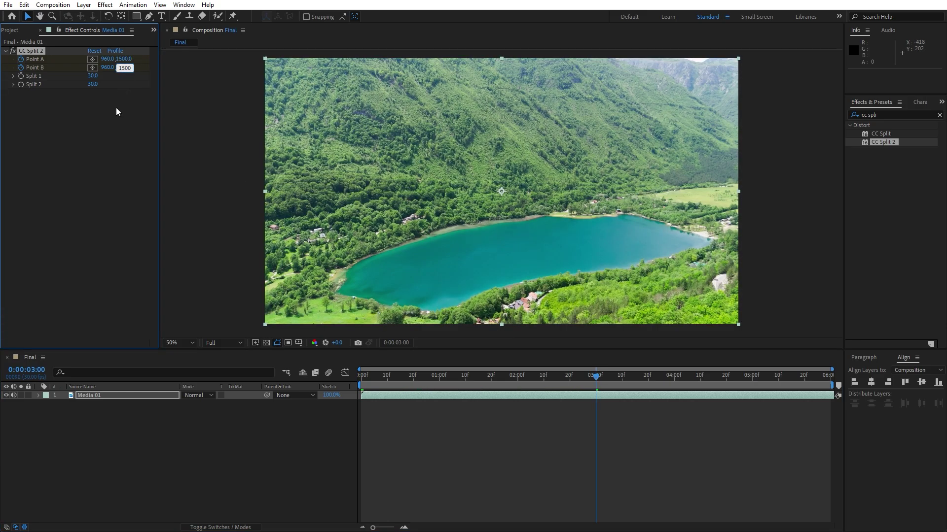
Reselect Media 01 and show only its animated properties with U
click(116, 107)
click(129, 455)
click(94, 395)
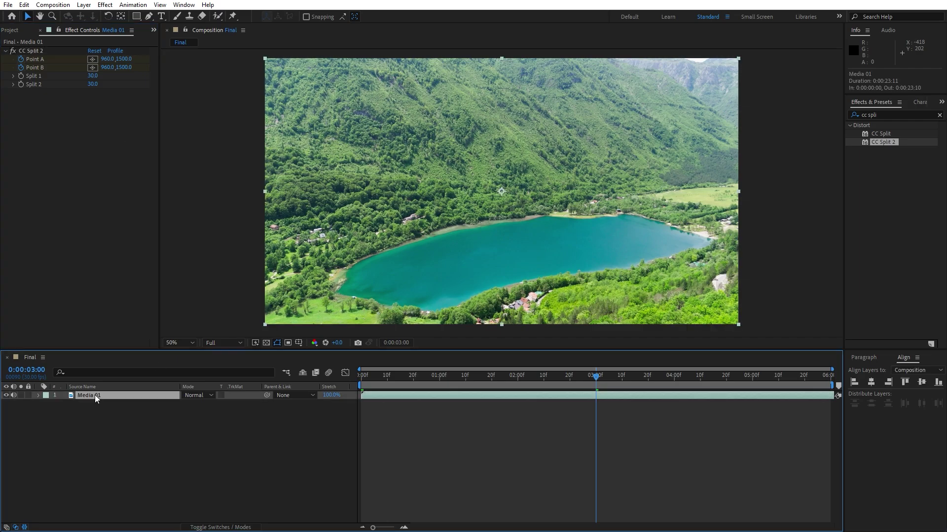
key(u)
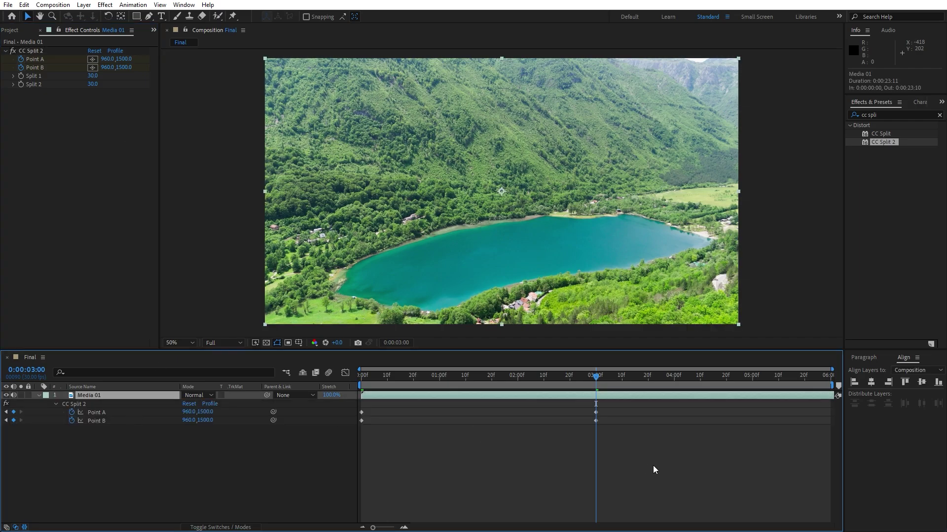
Ease the Point A and Point B keyframes using the speed graph's influence handles
drag(653, 465, 286, 373)
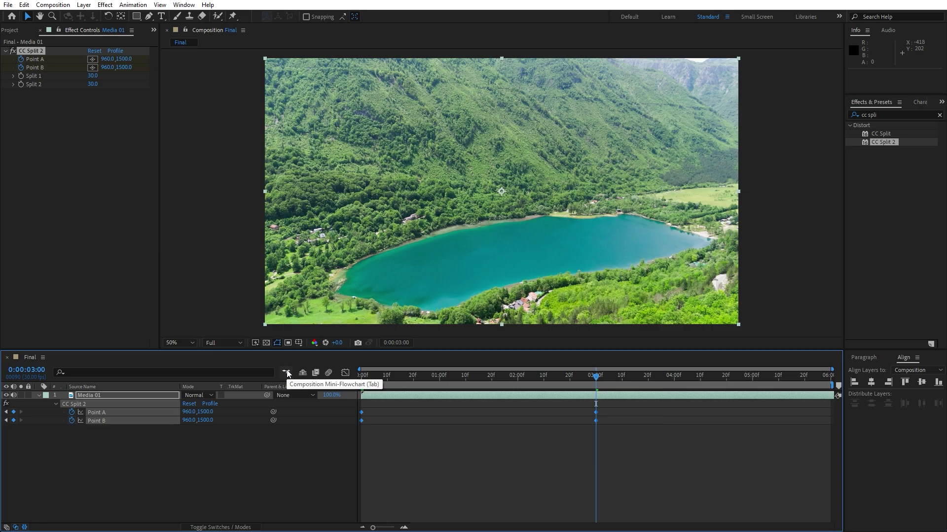
click(345, 373)
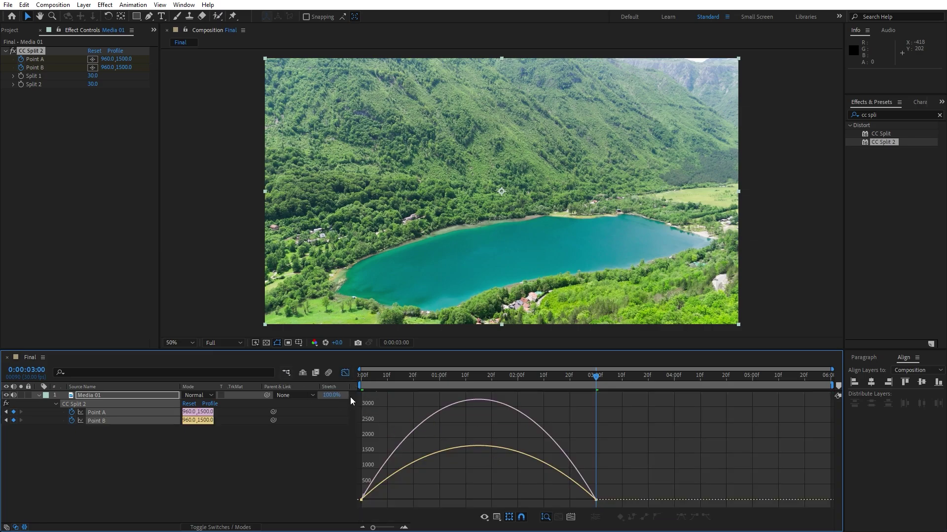
right_click(508, 440)
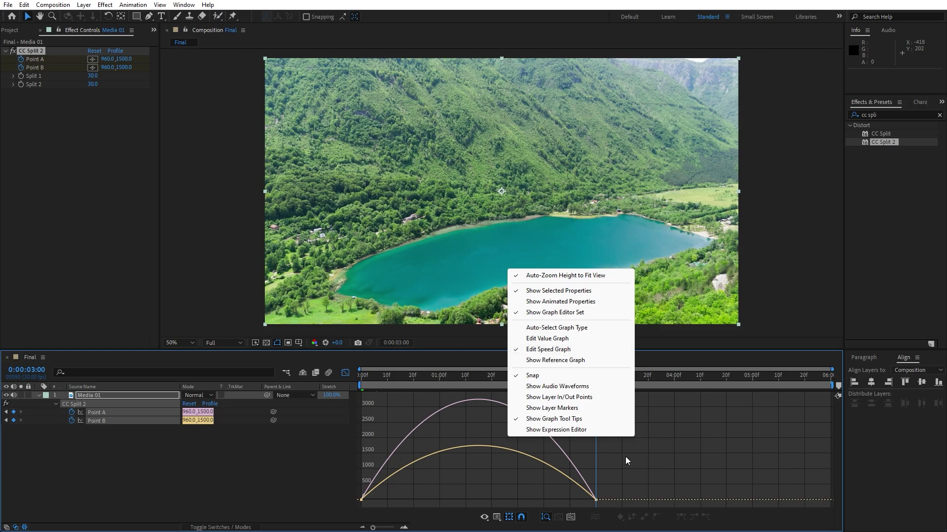
mouse_move(625, 459)
mouse_down()
mouse_move(573, 507)
mouse_move(439, 497)
mouse_up()
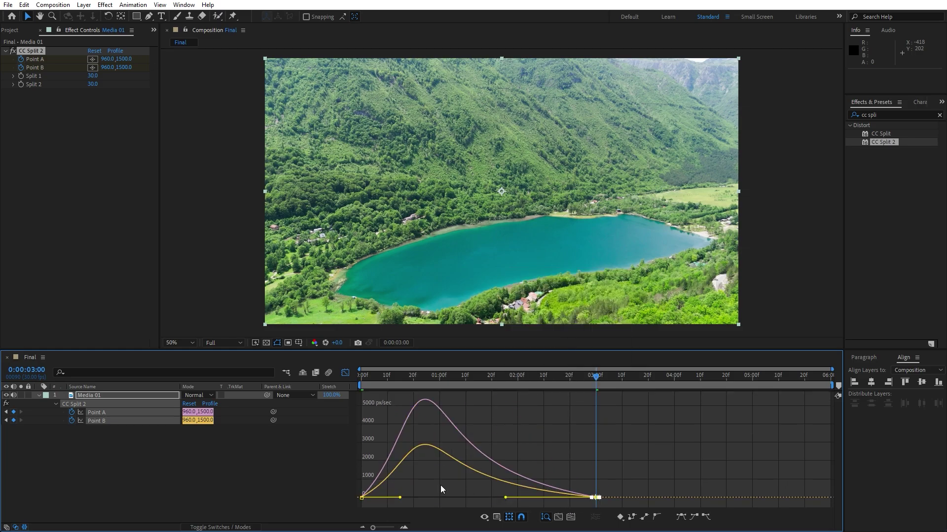
mouse_move(347, 511)
mouse_down()
mouse_move(369, 488)
mouse_move(419, 501)
mouse_up()
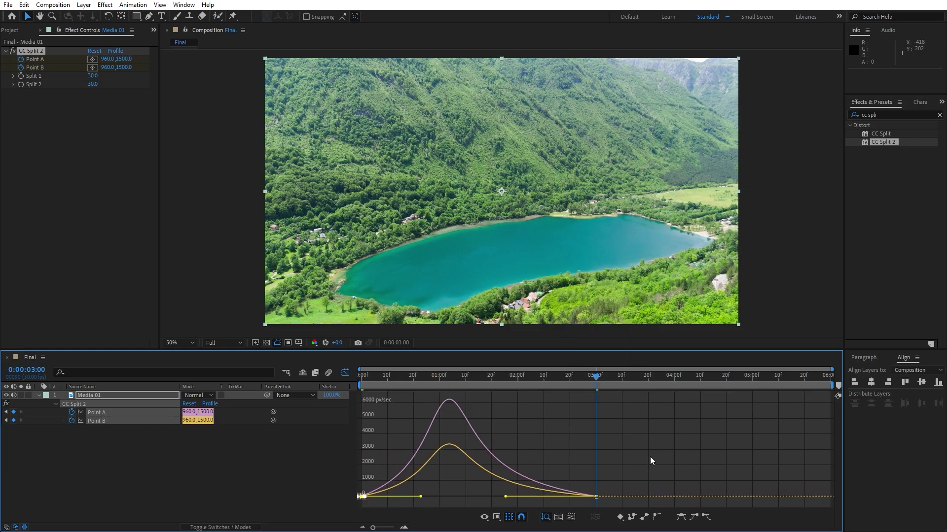
click(595, 496)
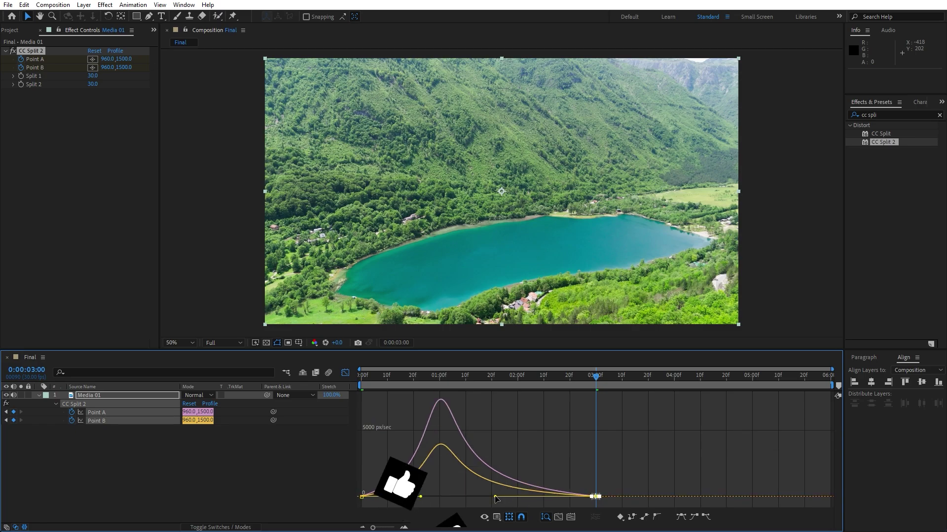
Preview the eased split, then return to the layer bars with Media 01 selected
key(space)
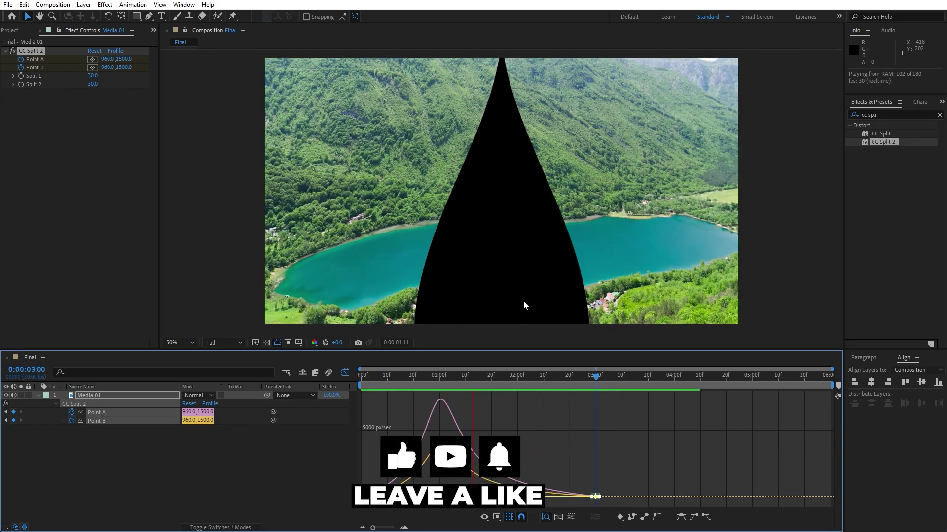
click(497, 381)
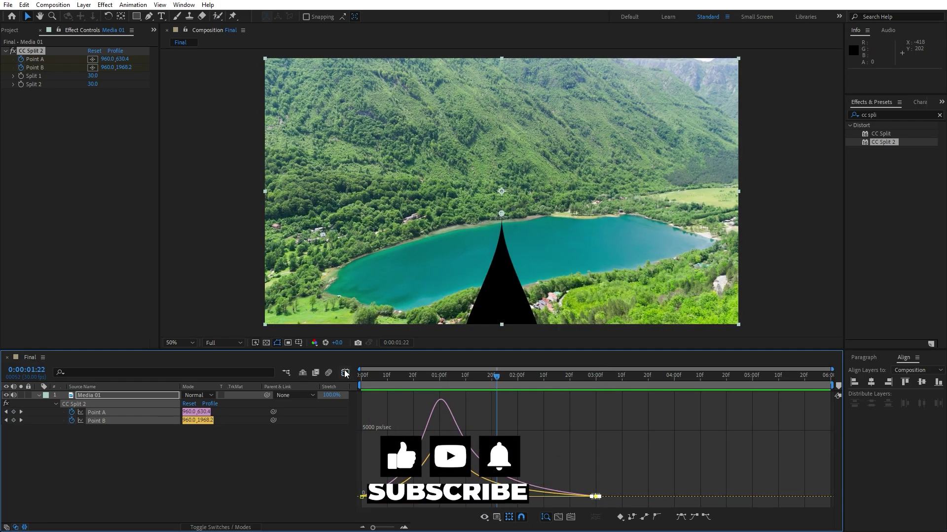
click(345, 373)
click(111, 461)
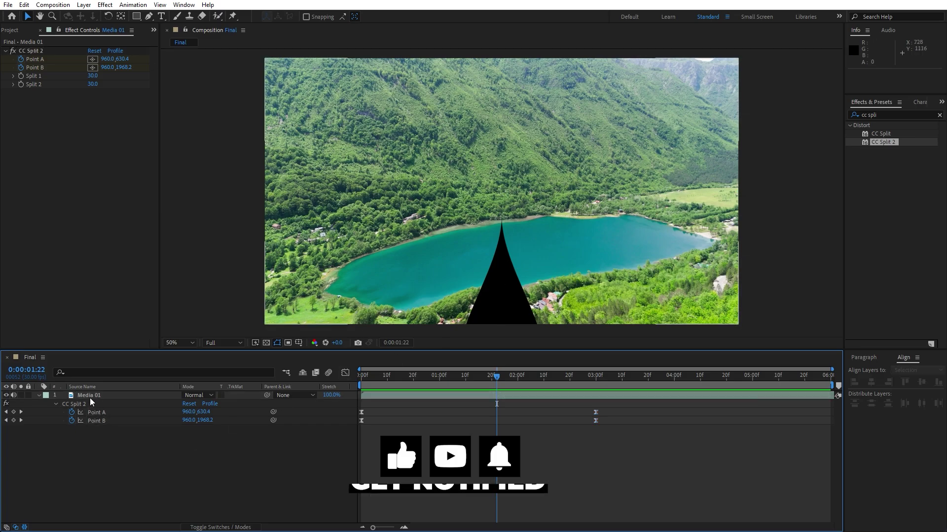
right_click(91, 395)
mouse_move(122, 240)
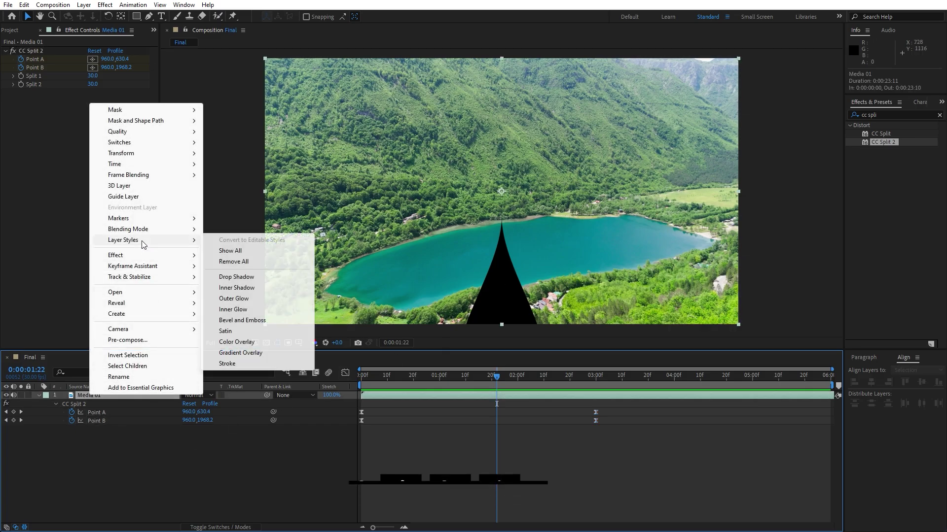
Add a white, 2-pixel Stroke layer style to Media 01 and check an earlier frame
click(227, 364)
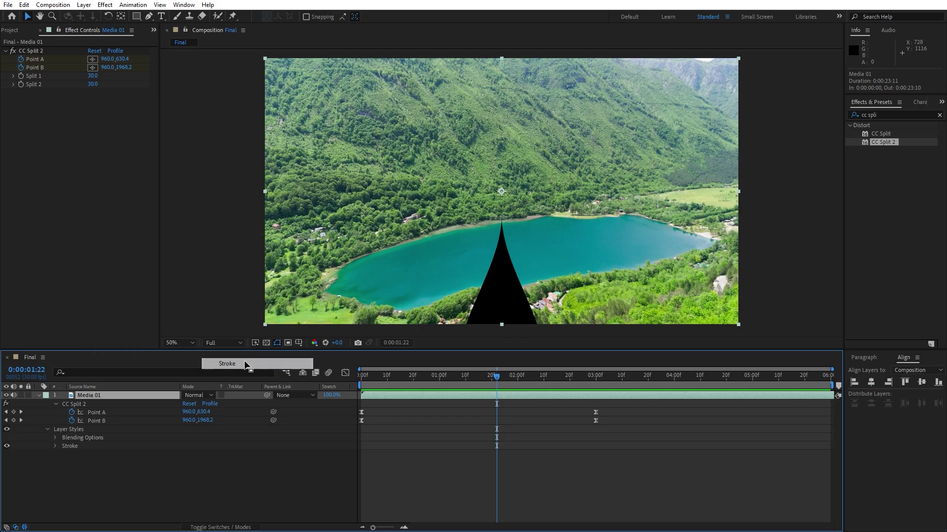
click(56, 446)
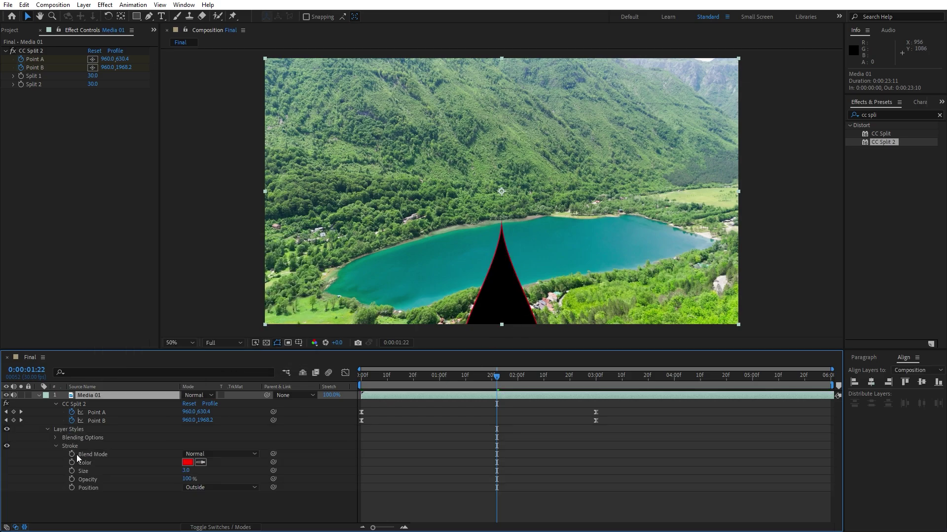
click(188, 464)
click(597, 337)
click(809, 337)
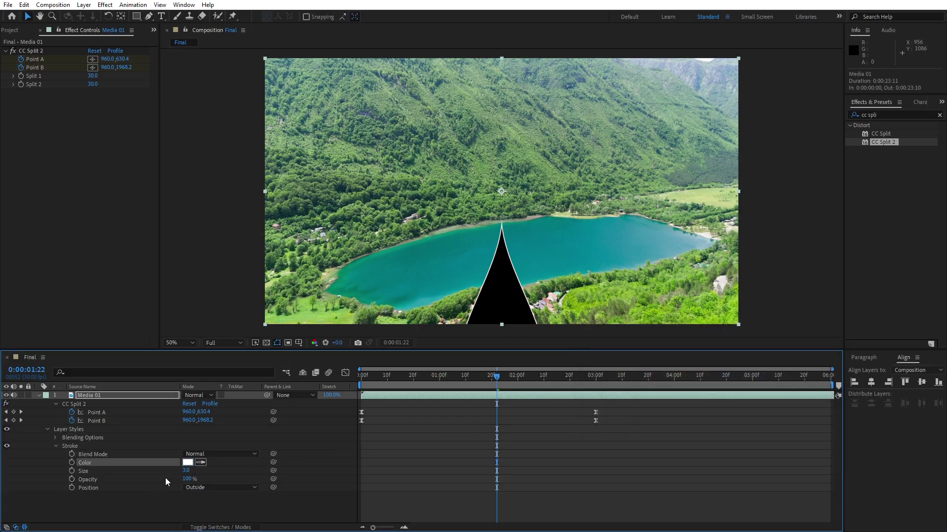
click(185, 471)
text(2)
key(Return)
drag(496, 377, 478, 393)
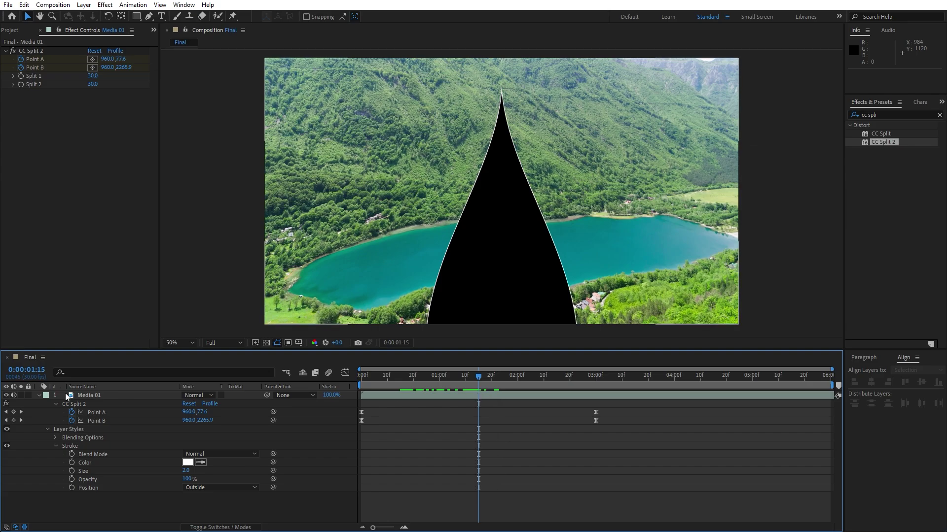
Duplicate Media 01 with Ctrl+D and shift the top copy a few frames later
click(38, 395)
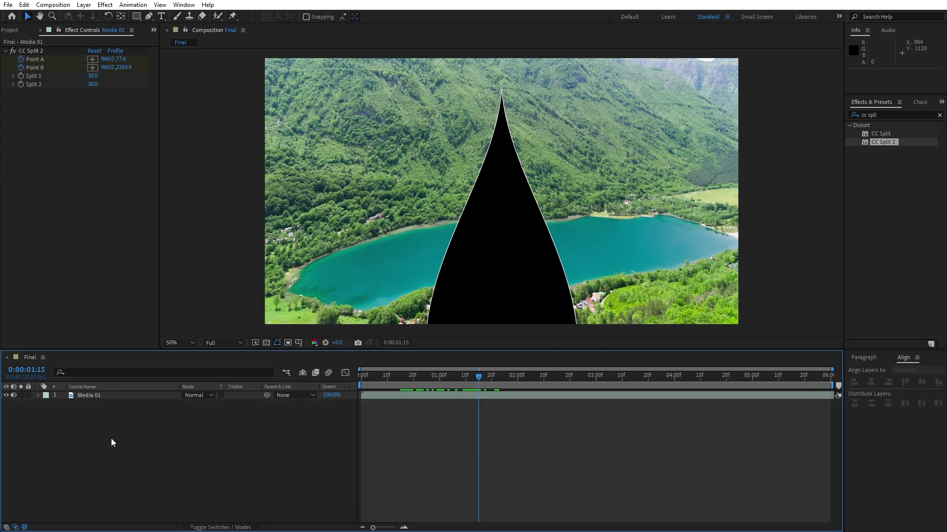
click(106, 397)
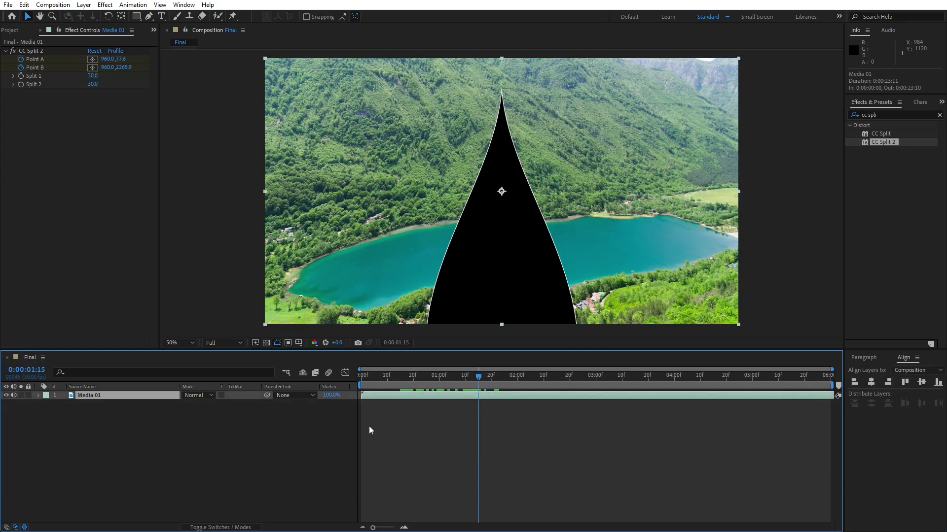
key(ctrl+d)
drag(377, 395, 390, 399)
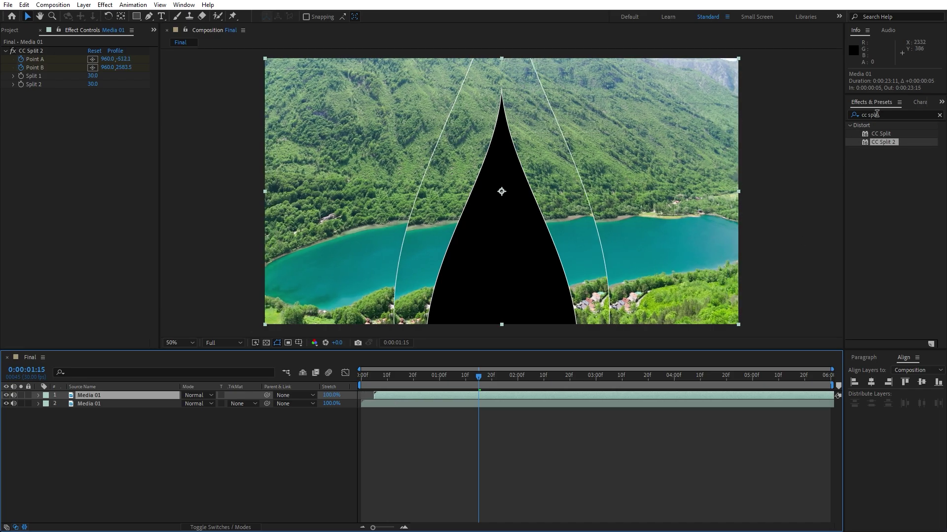
Apply Tritone to the lower Media 01 copy with teal Midtones sampled from the lake, then preview
click(891, 114)
text(trito)
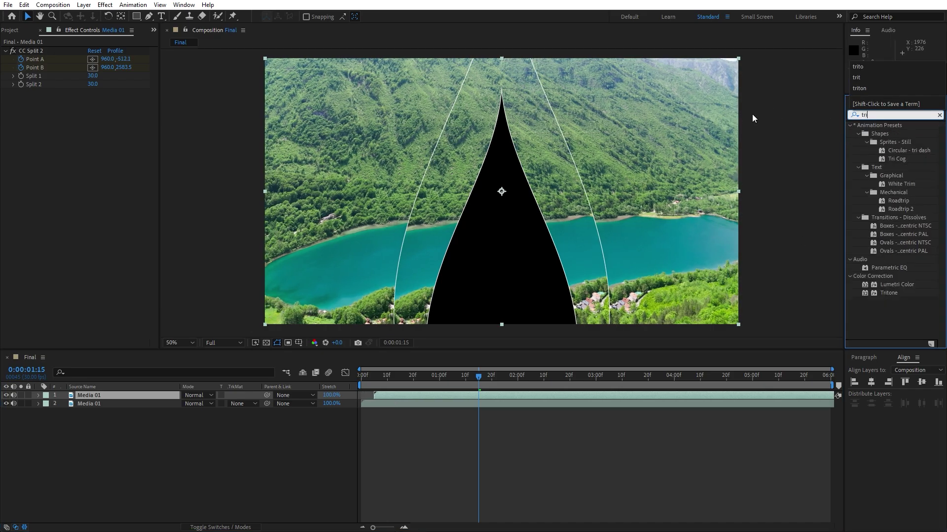
drag(887, 134, 95, 404)
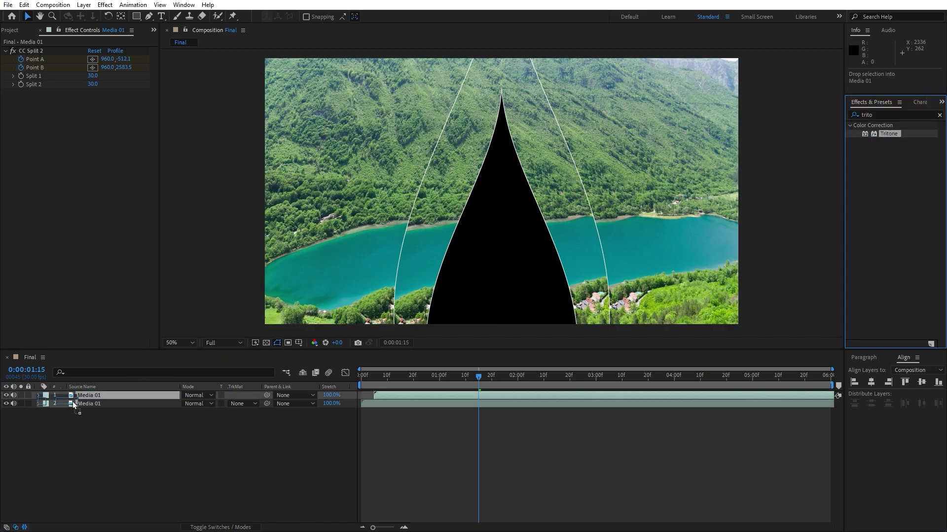
click(106, 110)
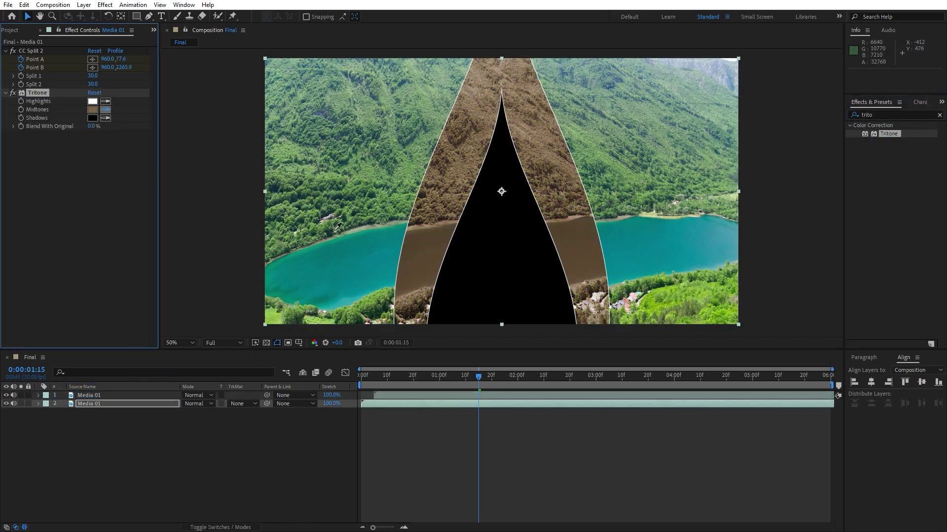
click(342, 249)
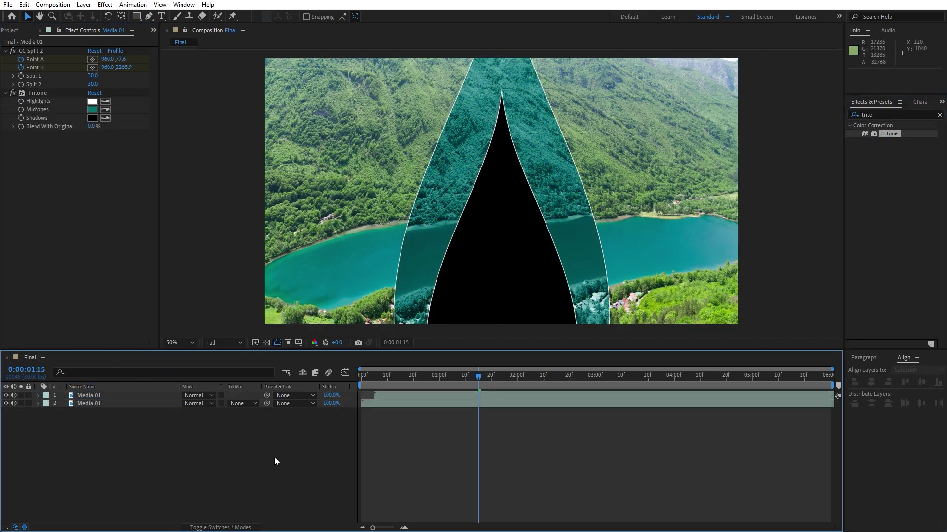
key(space)
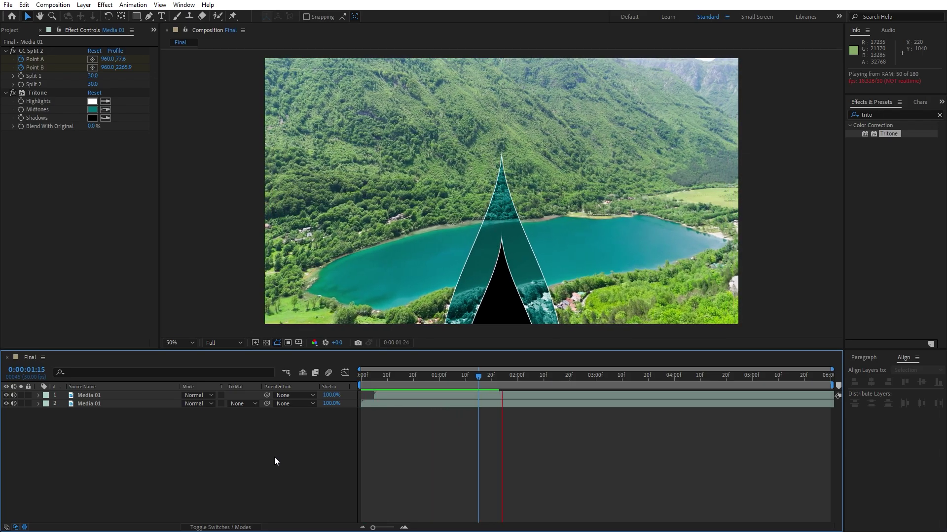
mouse_move(392, 378)
mouse_down()
mouse_move(373, 379)
mouse_move(503, 378)
mouse_up()
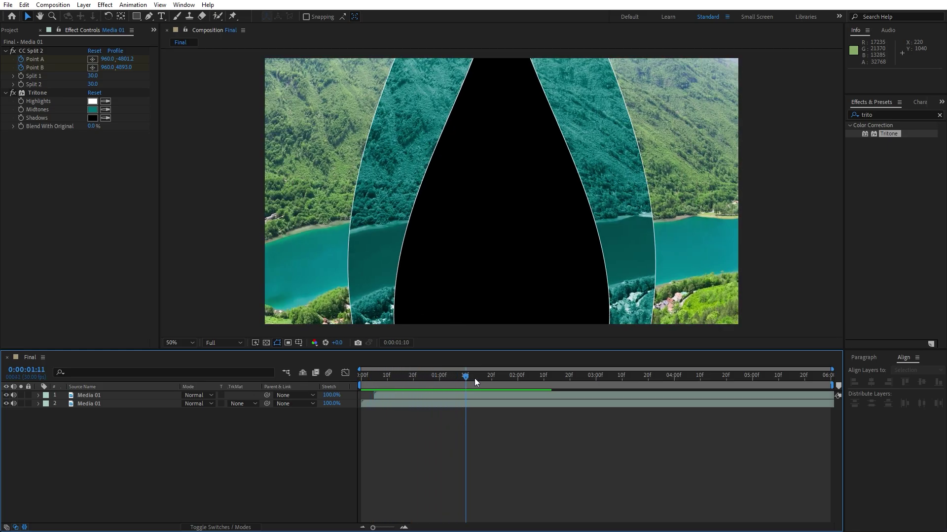
click(393, 397)
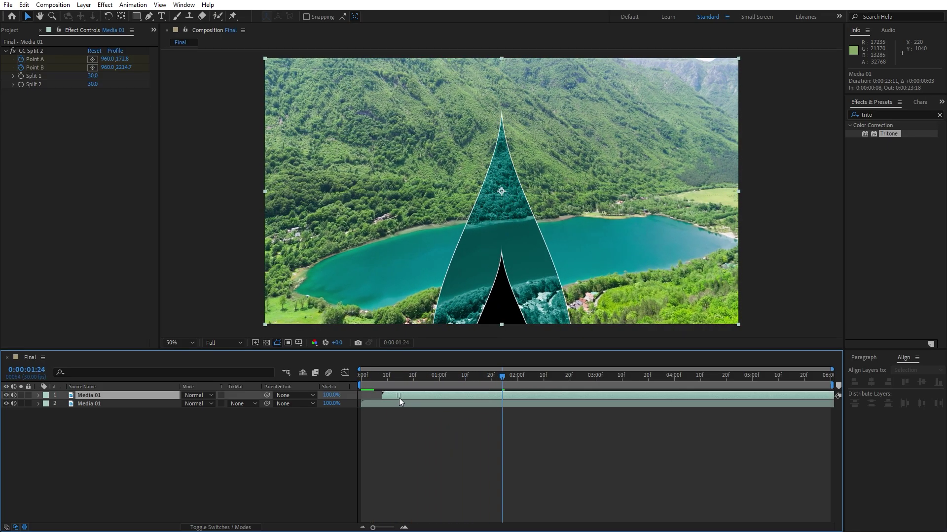
Select both lake layers and pre-compose them into a Media 01 composition
click(199, 446)
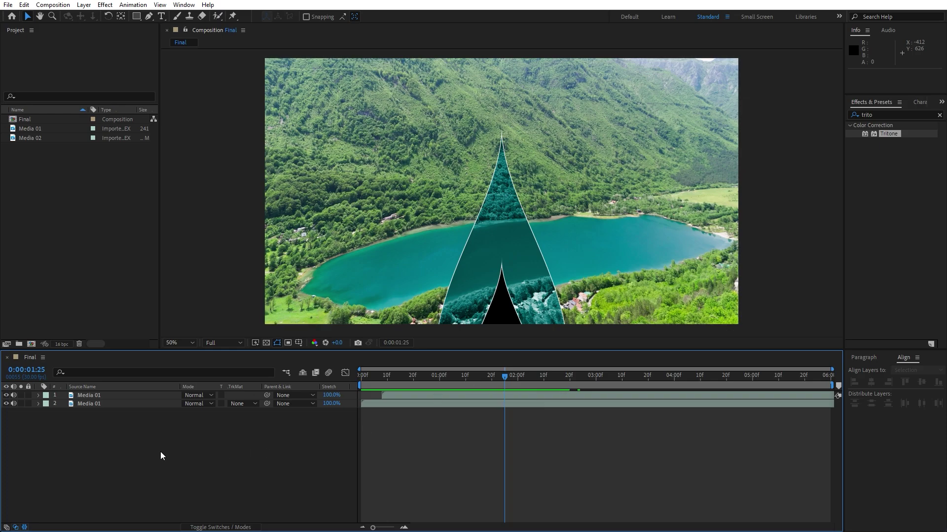
key(ctrl+a)
right_click(104, 403)
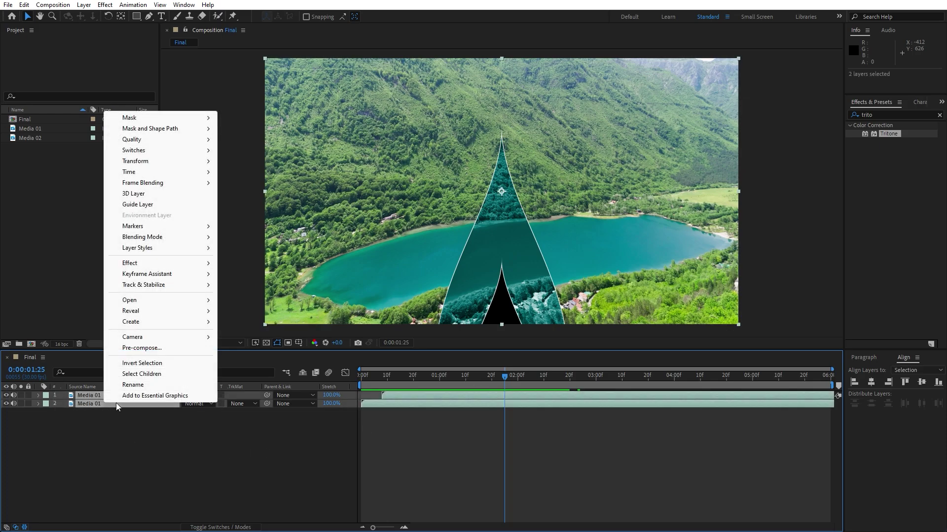
click(186, 348)
text(Media 01)
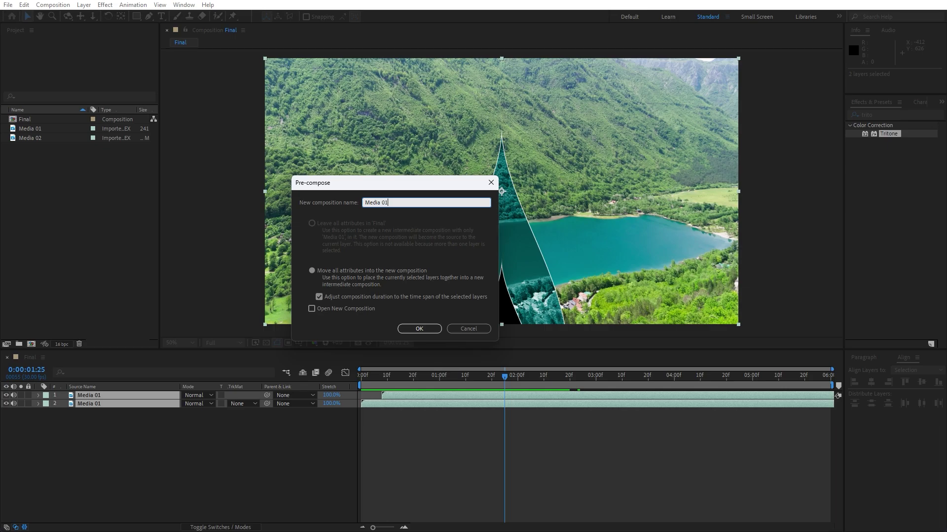
key(Return)
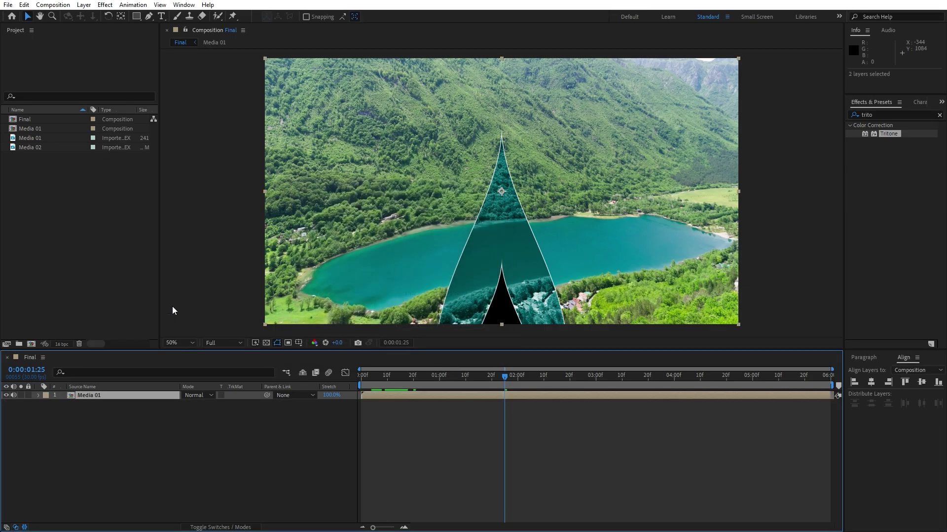
Duplicate the precomp as Media 02 and place it above Media 01 in Final near two seconds
key(Return)
text(Media 03)
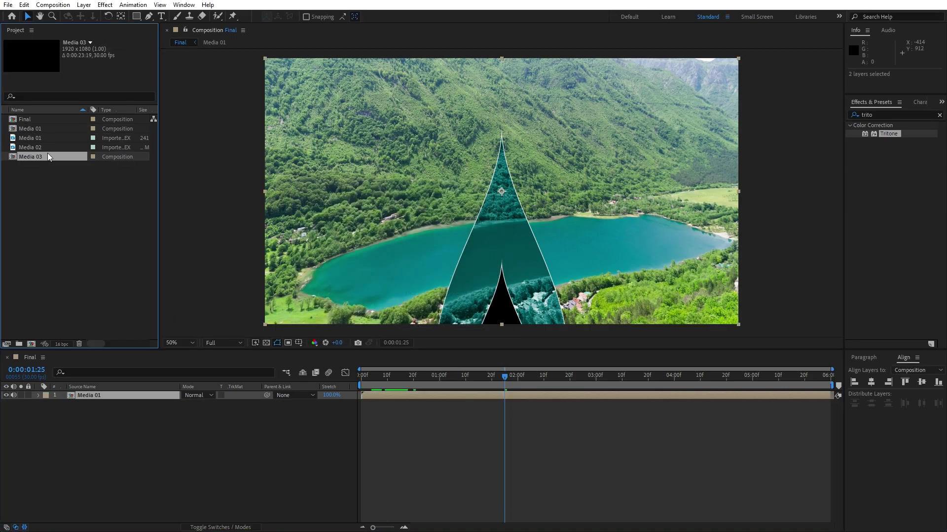
key(BackSpace)
text(2)
key(Return)
drag(32, 148, 178, 395)
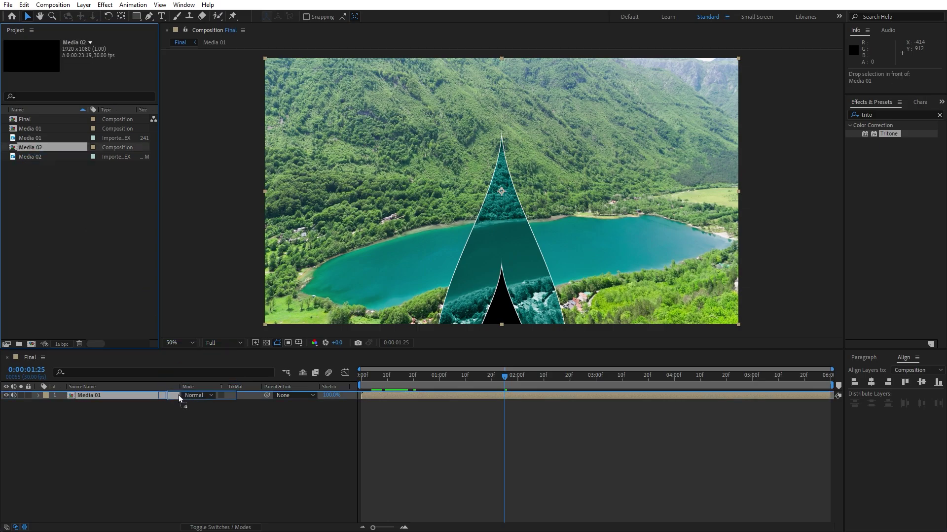
drag(386, 396, 521, 400)
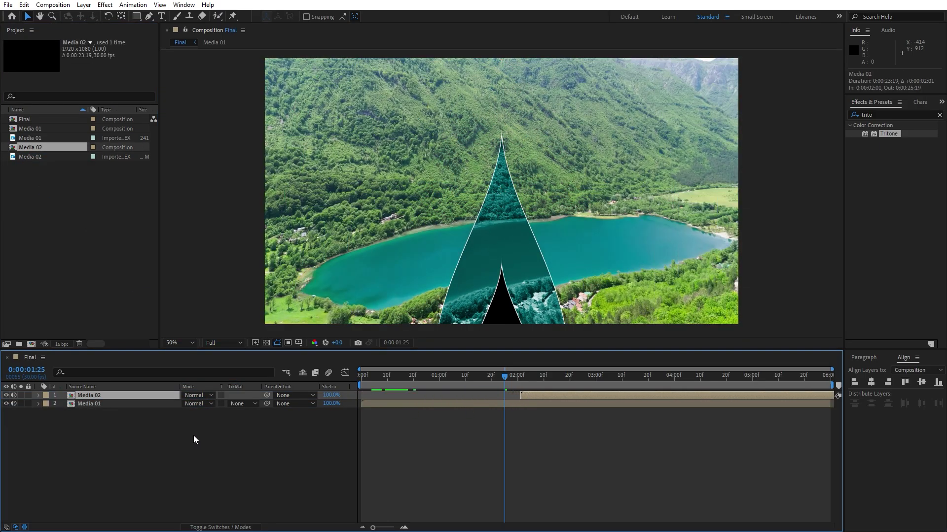
Inside Media 02, Alt-drag the Media 02 mountain clip onto both layers, then return to Final
double_click(111, 395)
drag(127, 457, 84, 392)
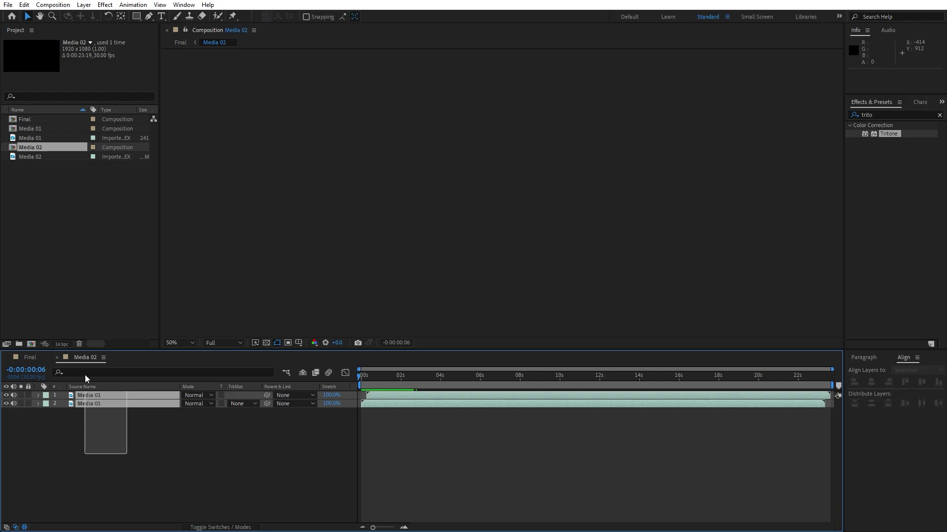
click(37, 157)
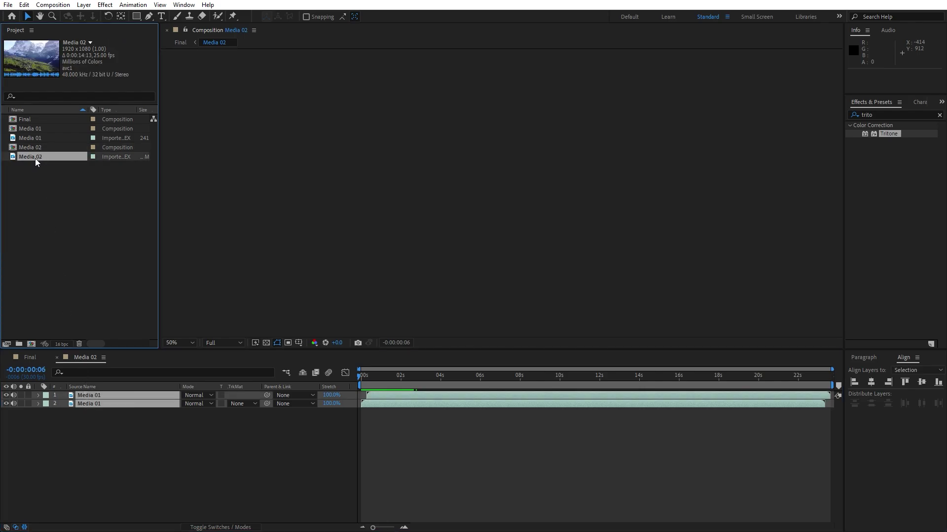
drag(35, 158, 108, 405)
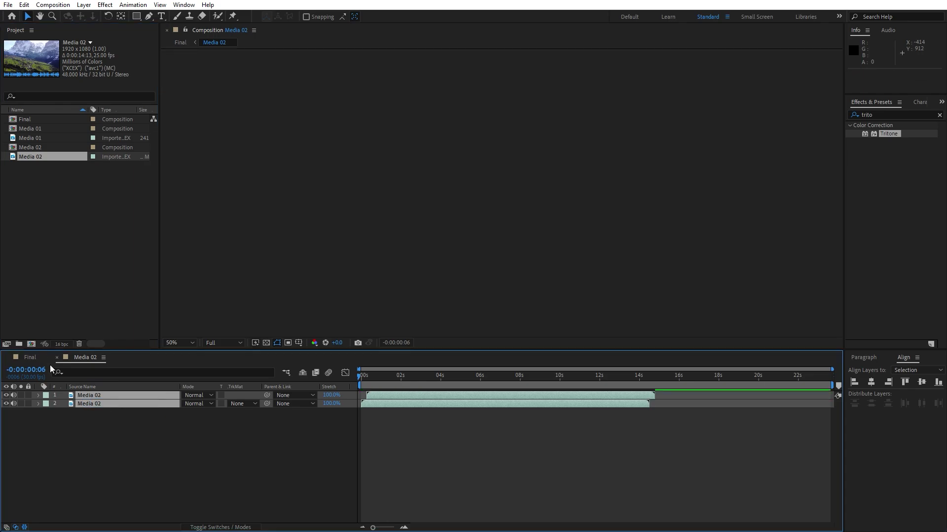
click(29, 356)
key(space)
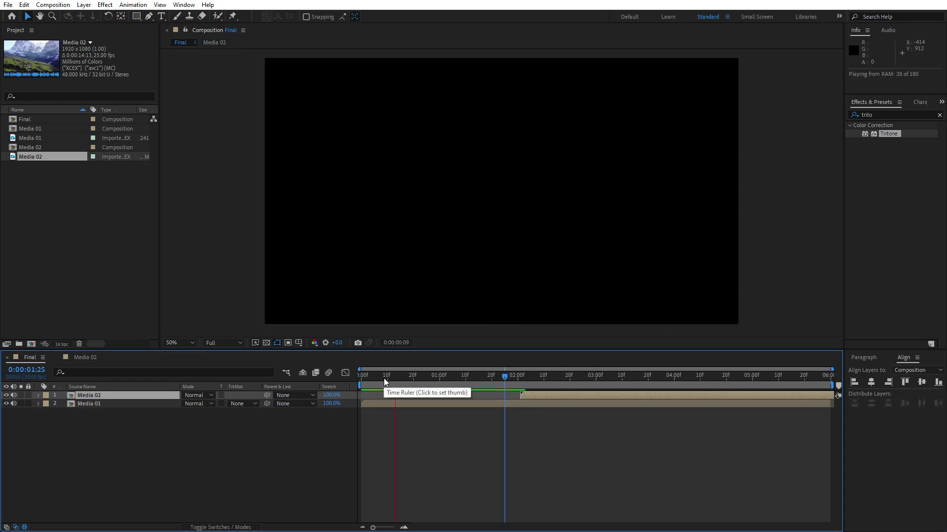